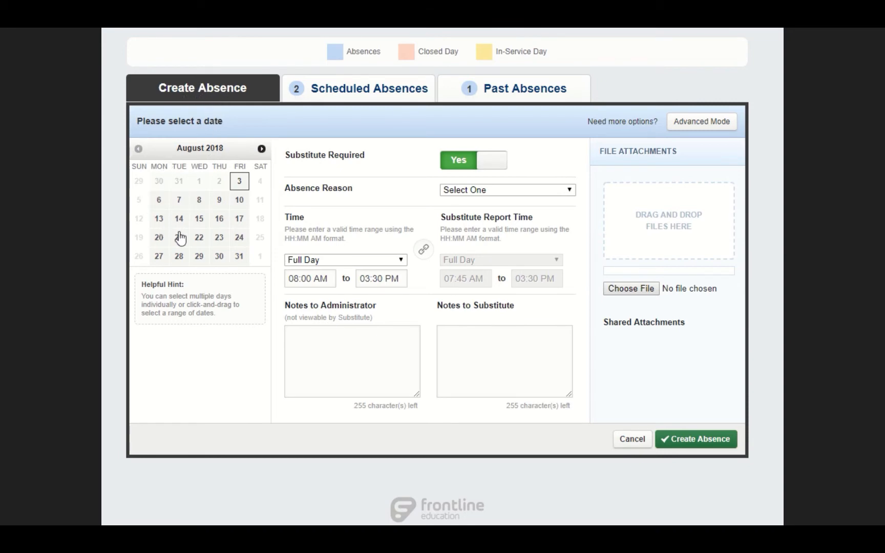
Select the range October 1 to October 12, 2018 in the absence calendar, and clear that range again.
left_click(262, 149)
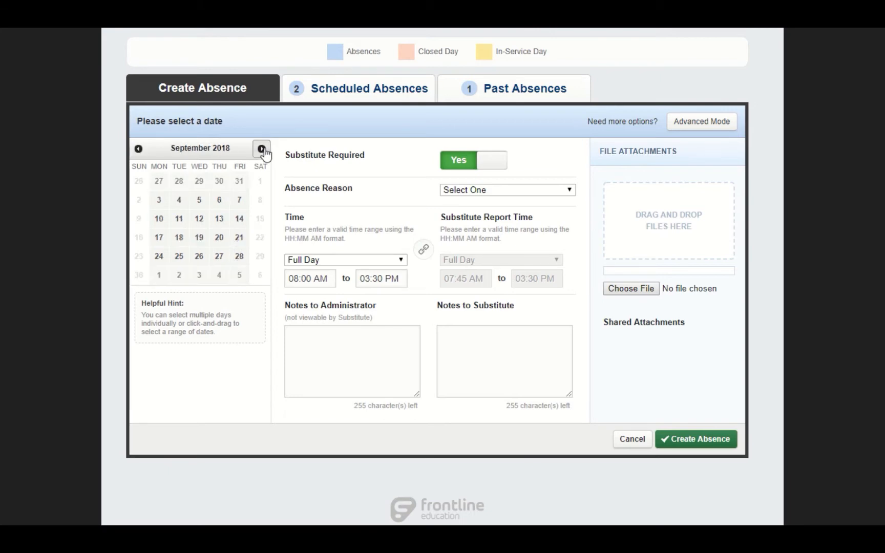
left_click(262, 149)
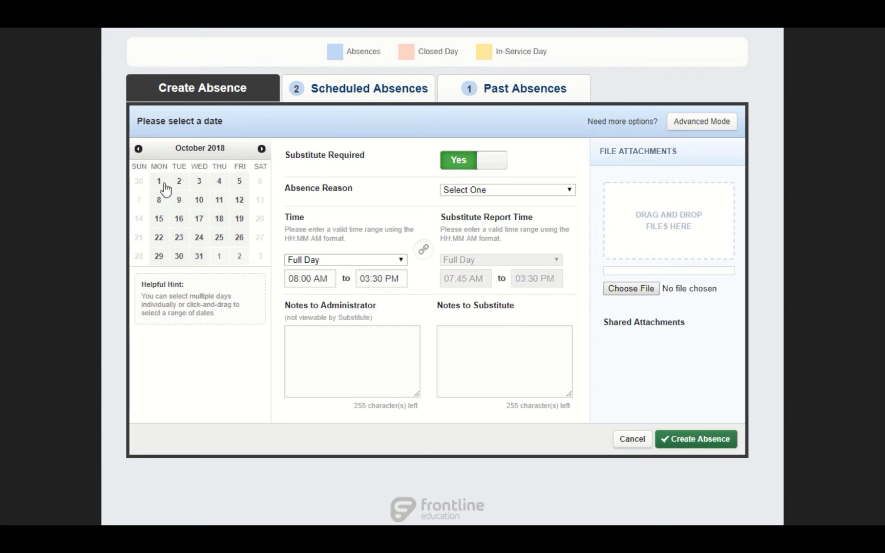
left_click_drag(161, 184, 238, 201)
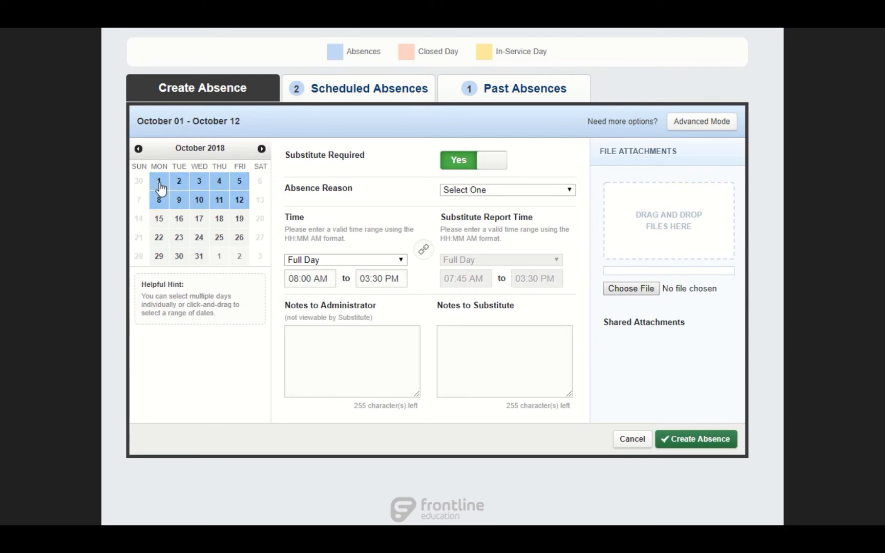
left_click_drag(160, 181, 246, 205)
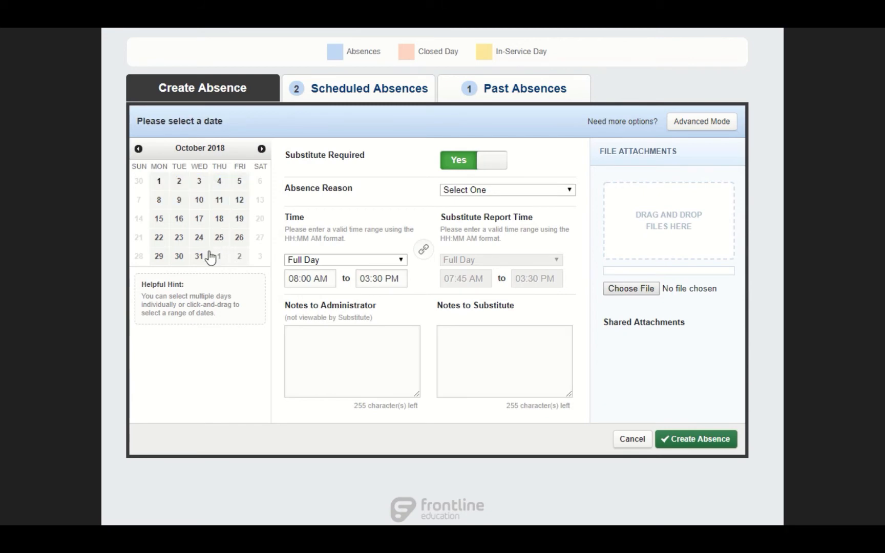
Select the separate absence dates October 15, 17, 19, 23 and 25 in the calendar.
left_click(159, 220)
left_click(198, 220)
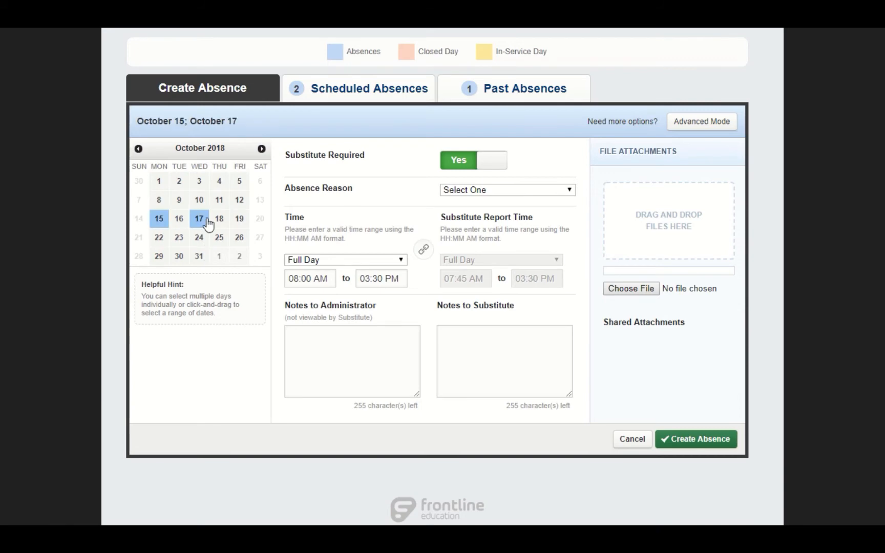
left_click(238, 220)
left_click(186, 240)
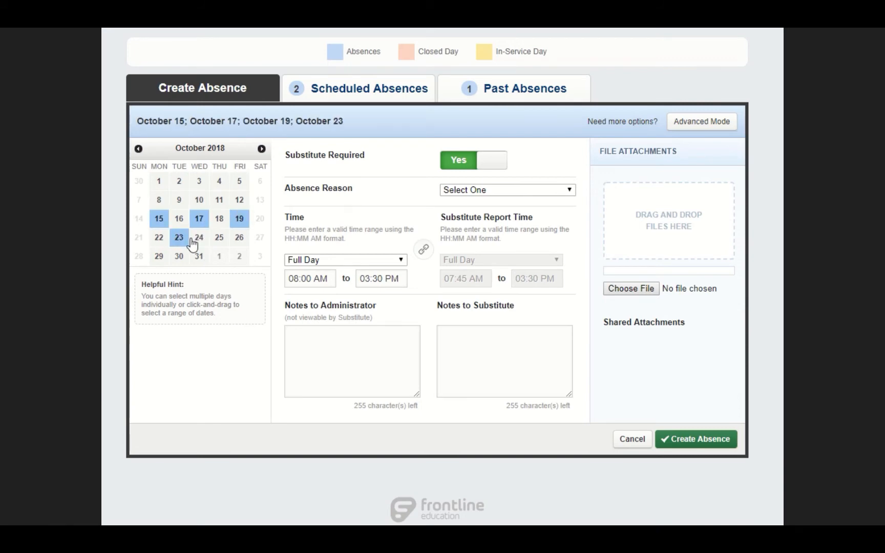
left_click(219, 238)
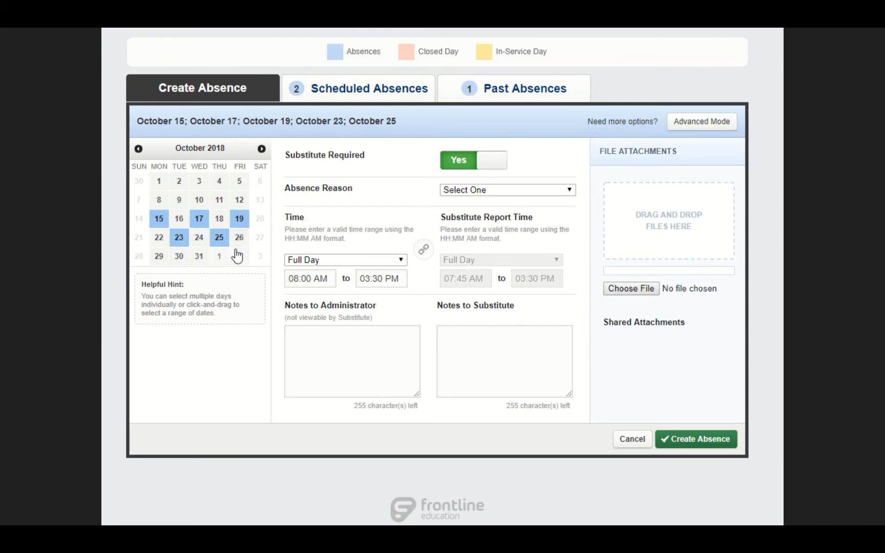
Deselect all five individually chosen October dates in the absence calendar.
left_click(239, 220)
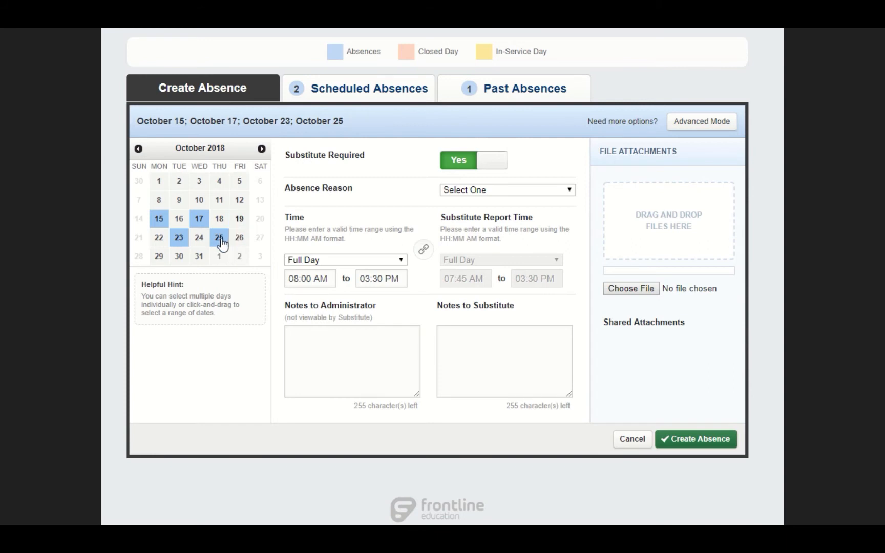
left_click(220, 239)
left_click(199, 219)
left_click(179, 238)
left_click(166, 220)
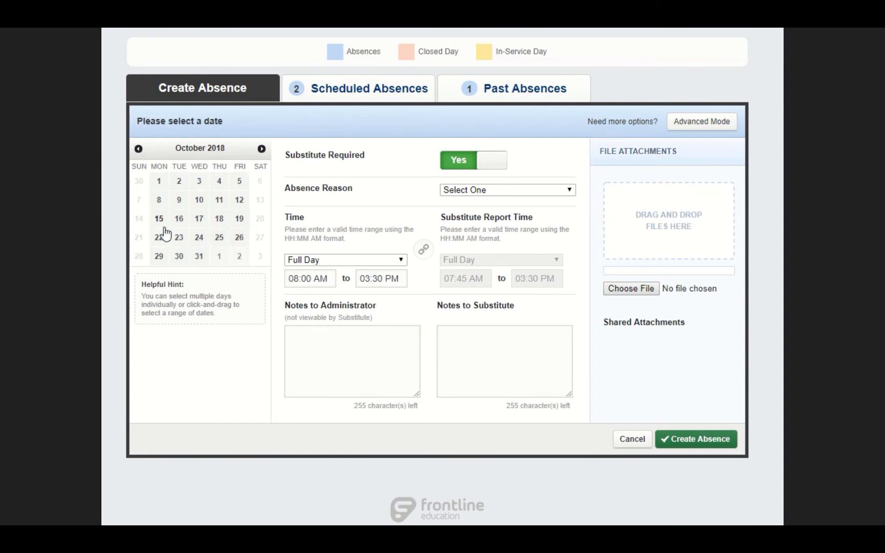
Select October 15 and November 14 as absence dates across two months, and deselect both.
left_click(159, 219)
left_click(262, 149)
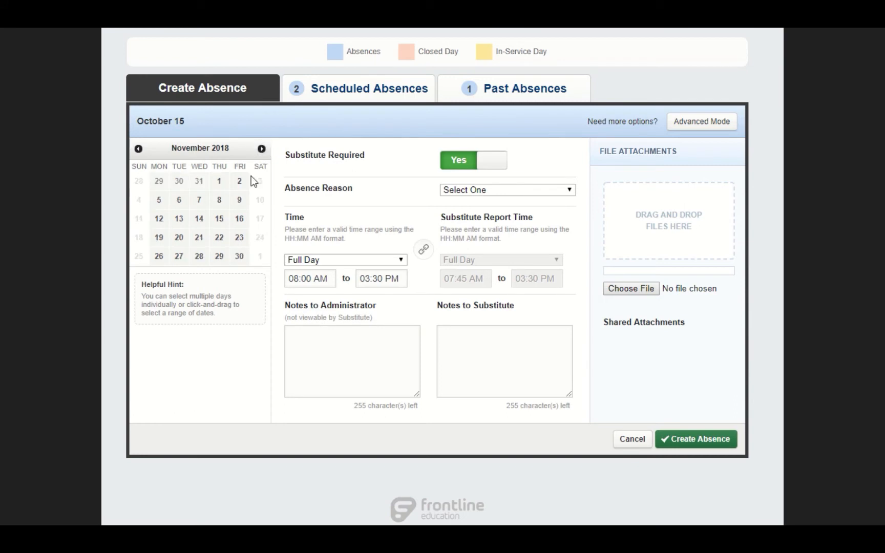
left_click(197, 222)
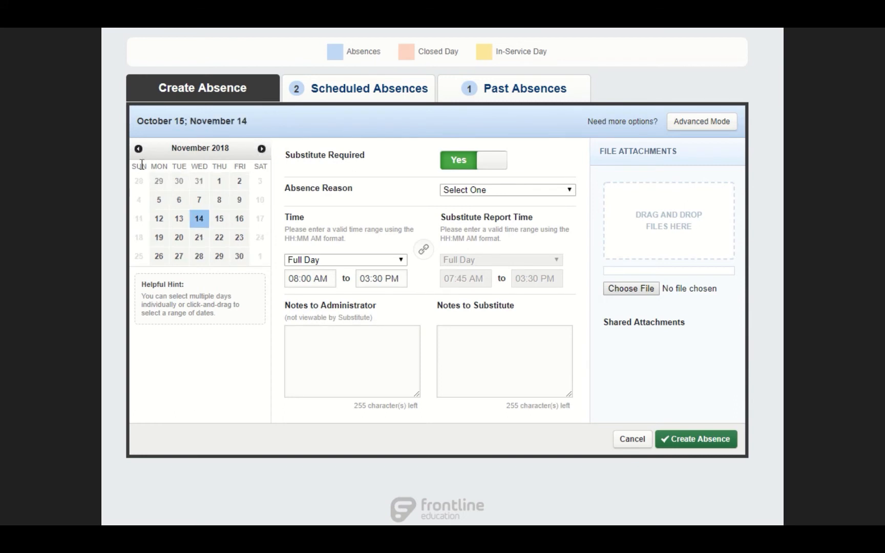
left_click(205, 224)
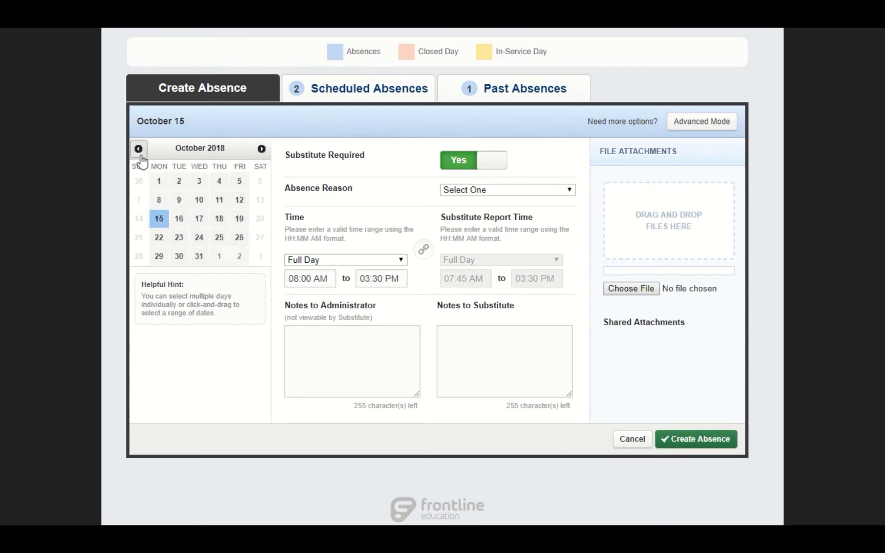
left_click(165, 213)
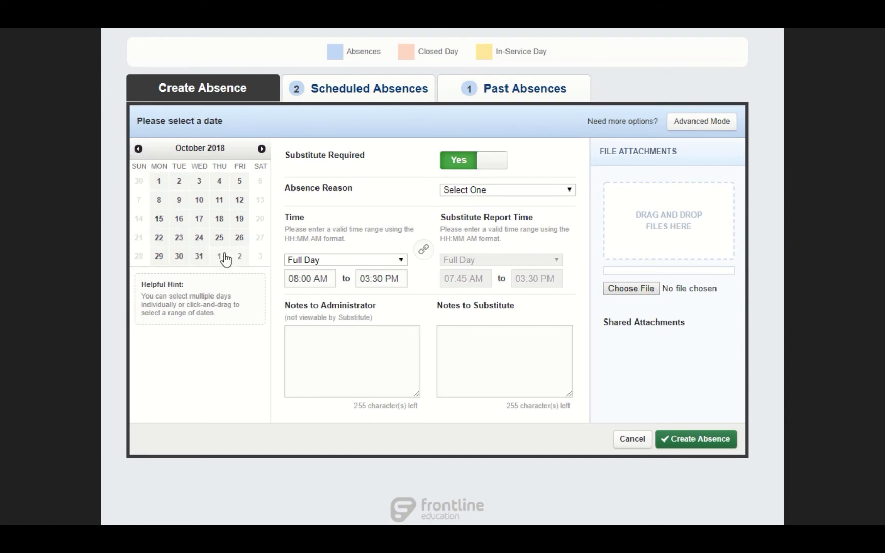
Select October 9 as the absence date and leave Substitute Required set to Yes.
left_click(180, 202)
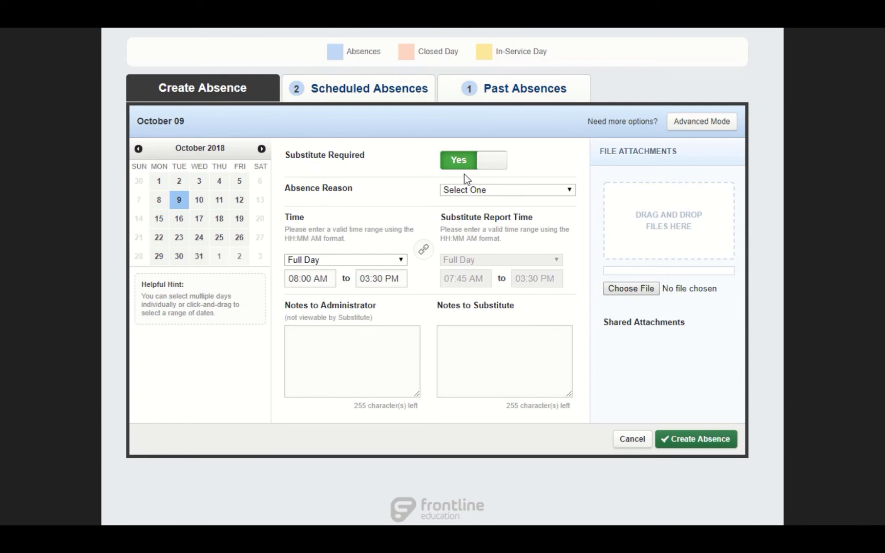
left_click(478, 163)
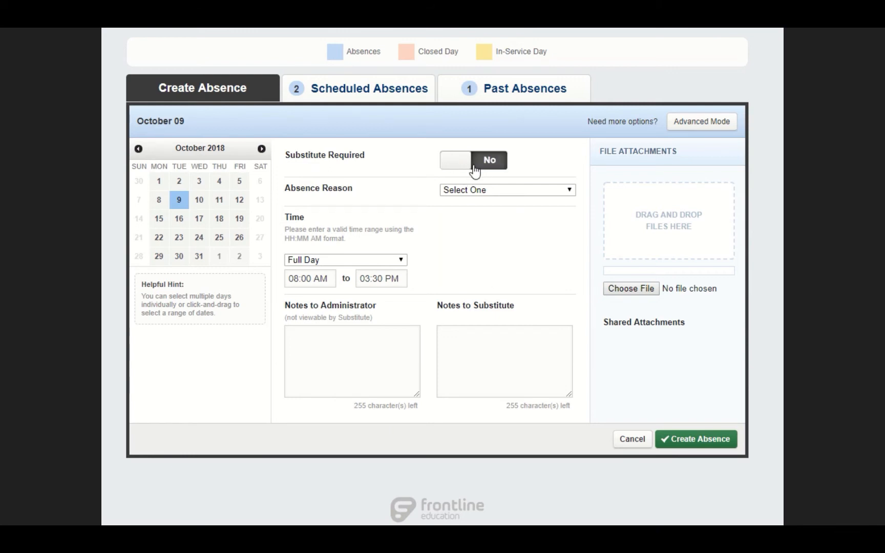
left_click(465, 165)
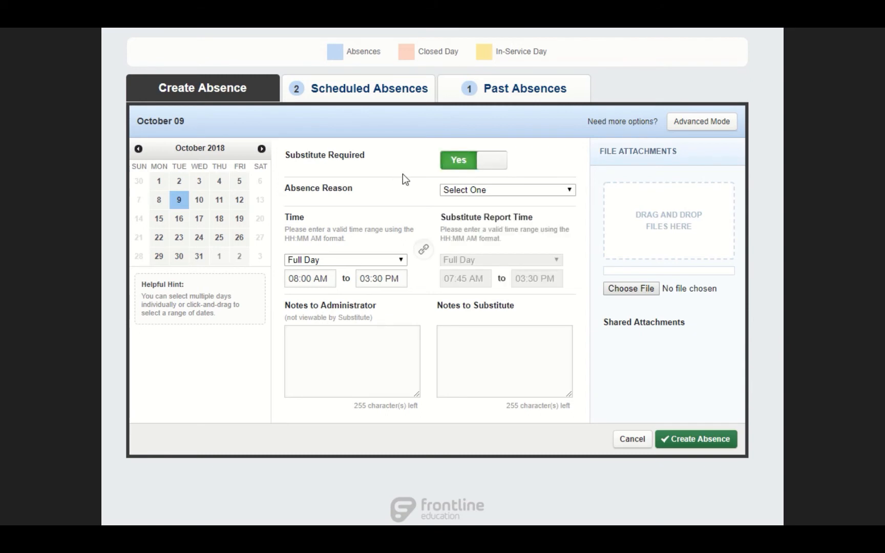
Set the absence reason to CERT > Personal Necessity and the absence time to Full Day.
left_click(459, 192)
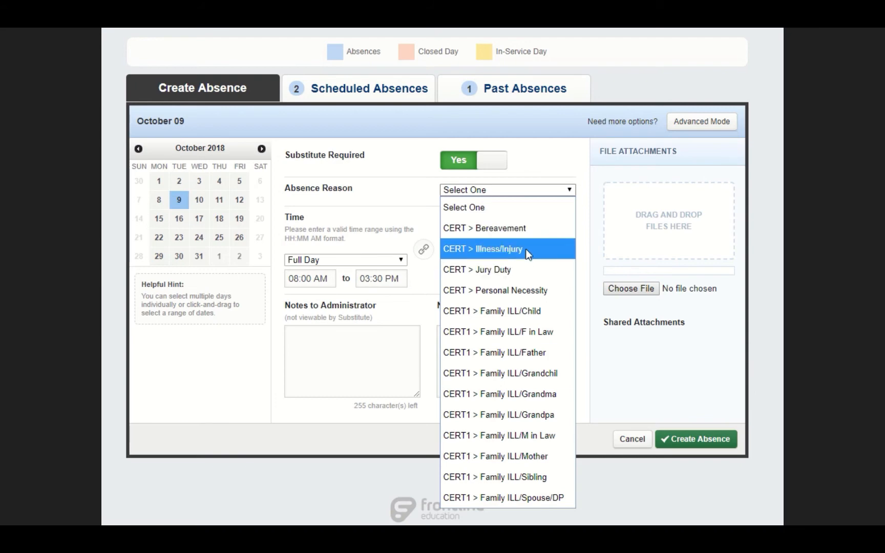
left_click(530, 290)
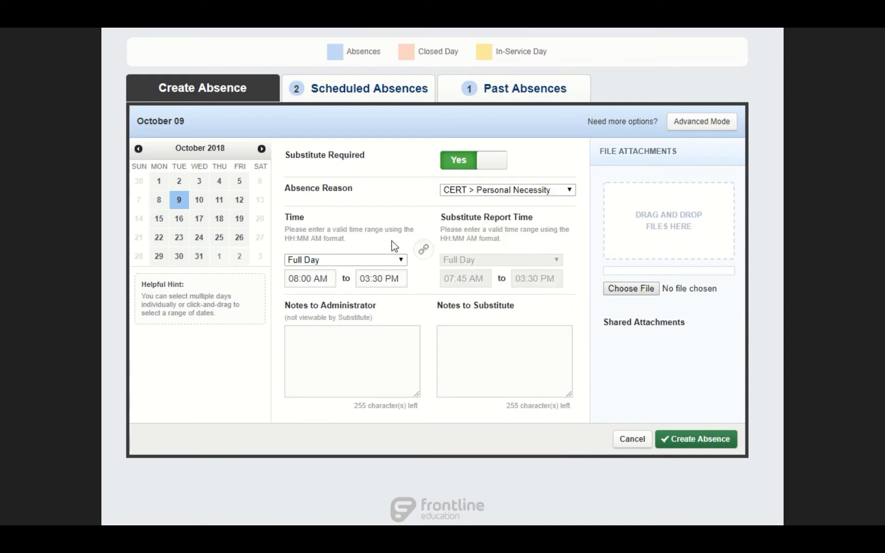
left_click(385, 260)
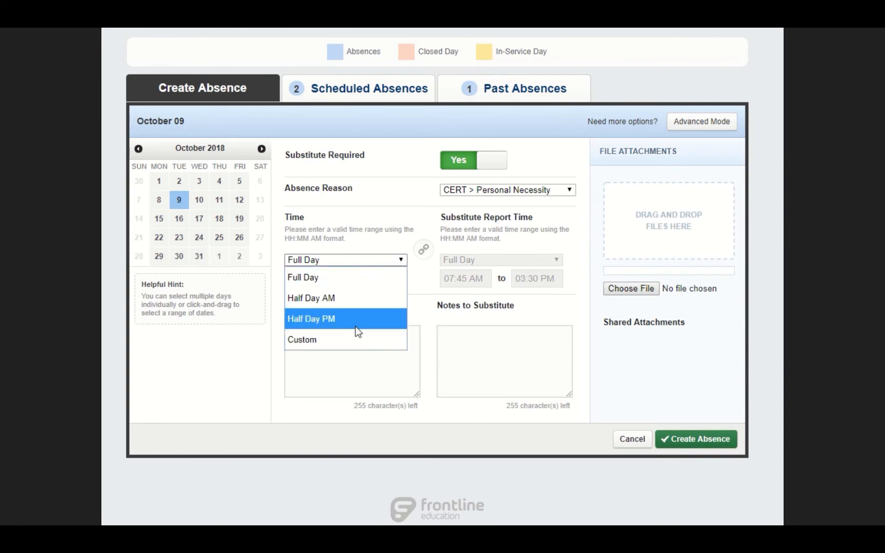
left_click(339, 278)
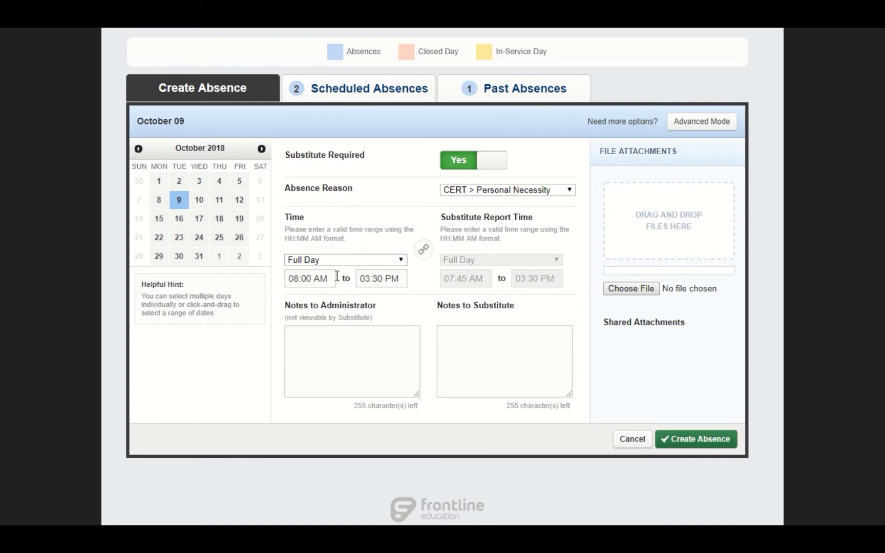
Unlink the substitute report time, try entering 9:15 AM, and link it back to the absence time.
left_click(425, 251)
left_click(462, 278)
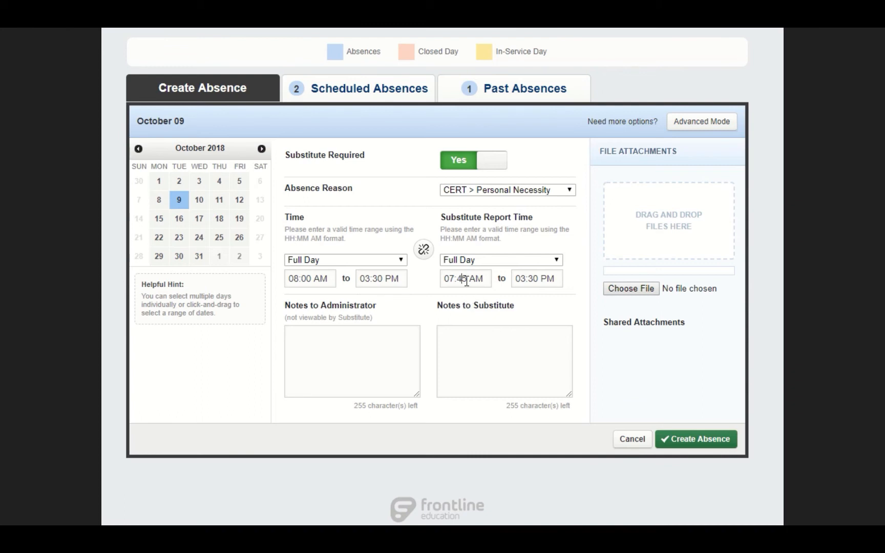
left_click_drag(537, 278, 515, 278)
key("BackSpace")
type("9:15")
key("BackSpace")
type("AM")
left_click(423, 249)
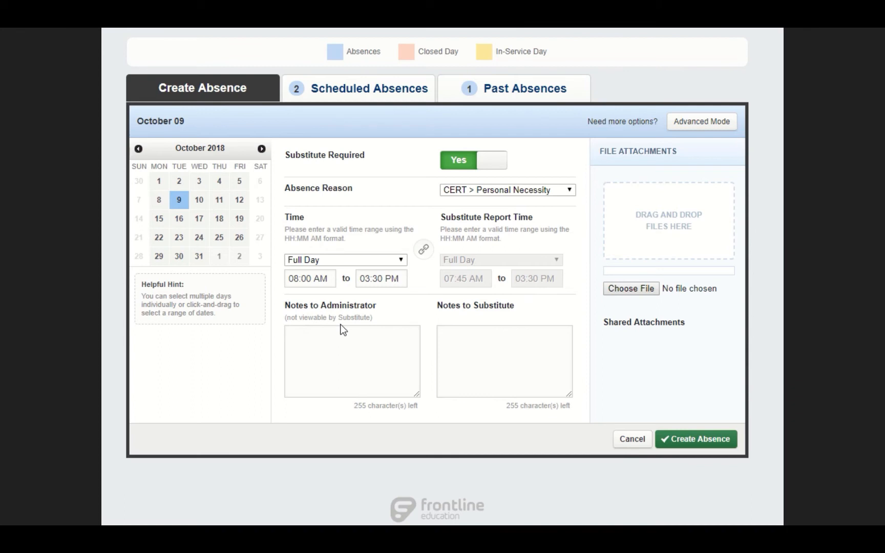
Add a substitute note to see a named colleague in room B-8 for assistance setting up the lab, and create the absence.
left_click(479, 339)
type("See Ms. Smith in room B-8 for assistance setting up the lab.")
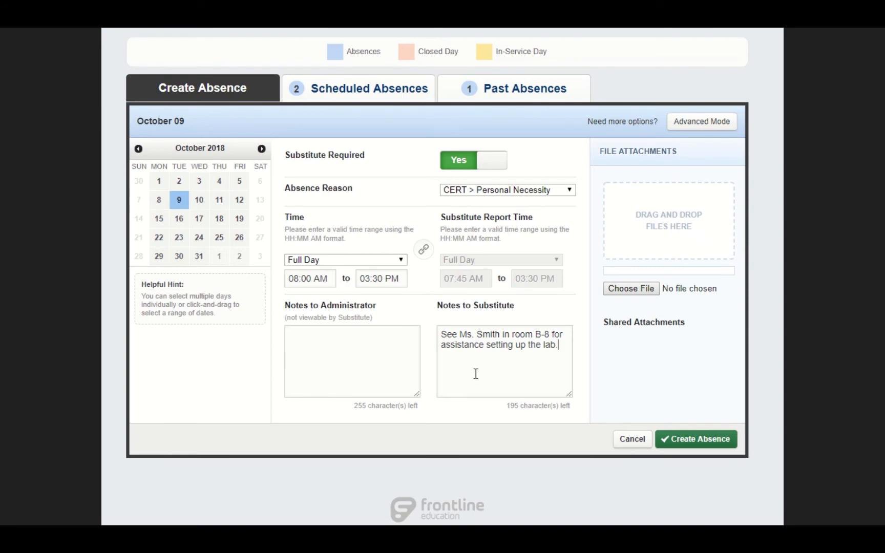
left_click(709, 447)
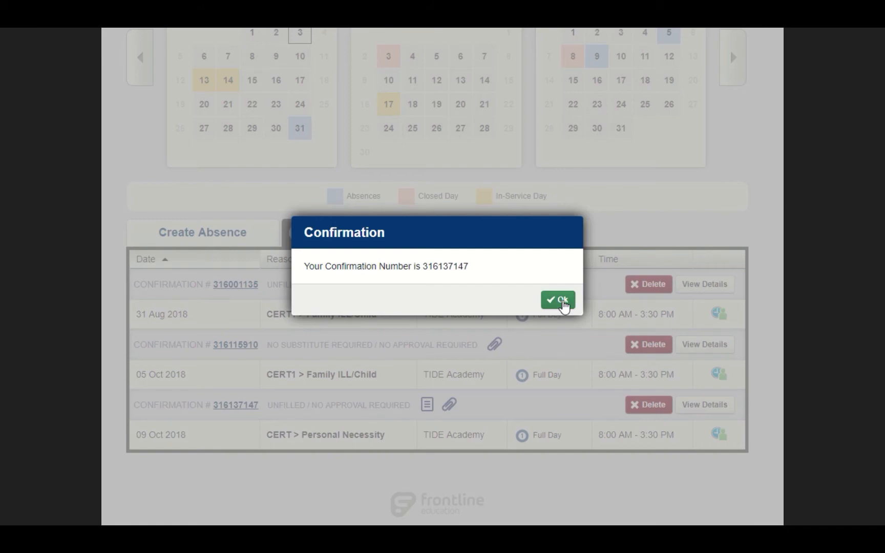
left_click(562, 302)
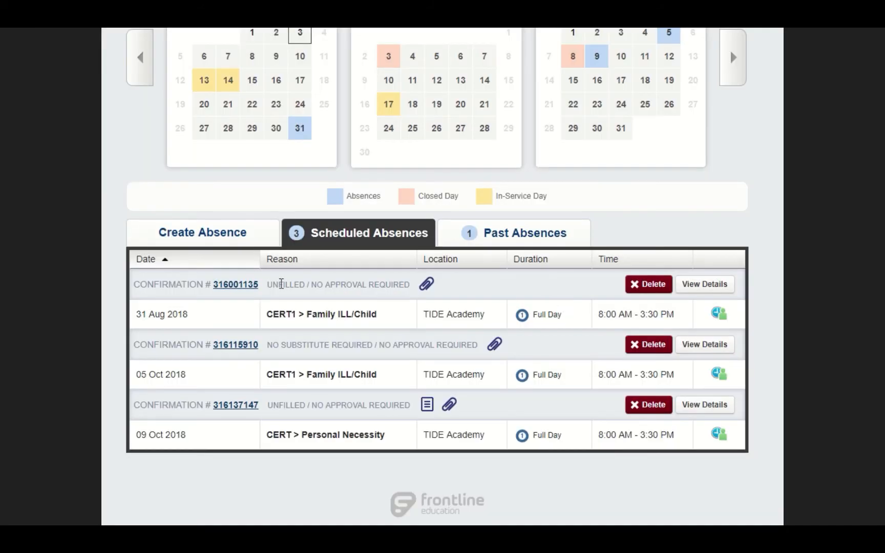